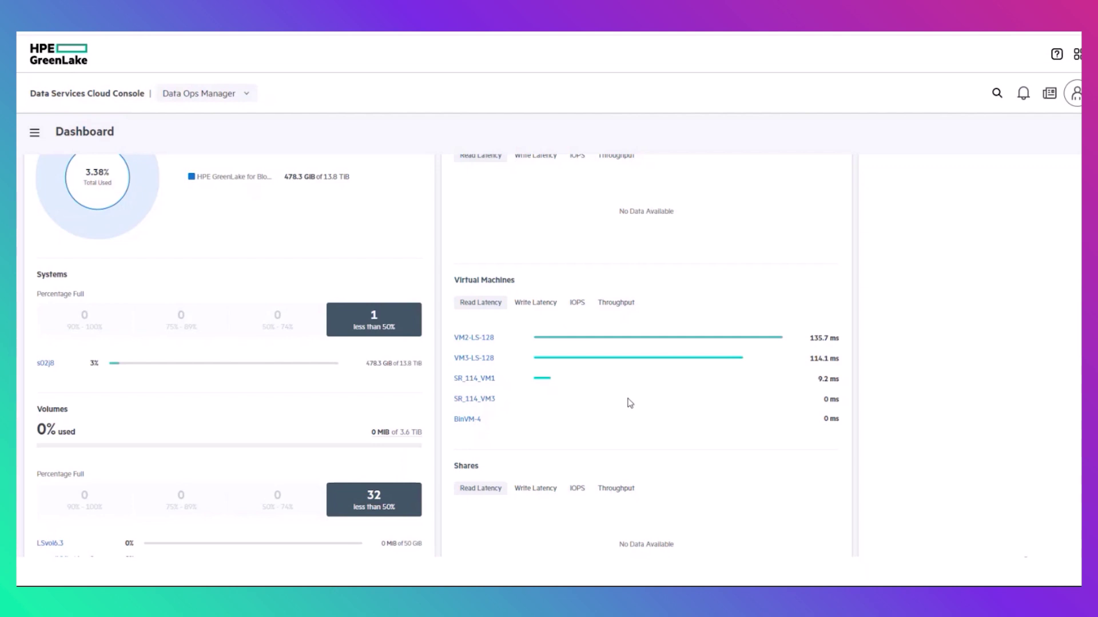
{"action": "left_click", "coordinate": [539, 307]}
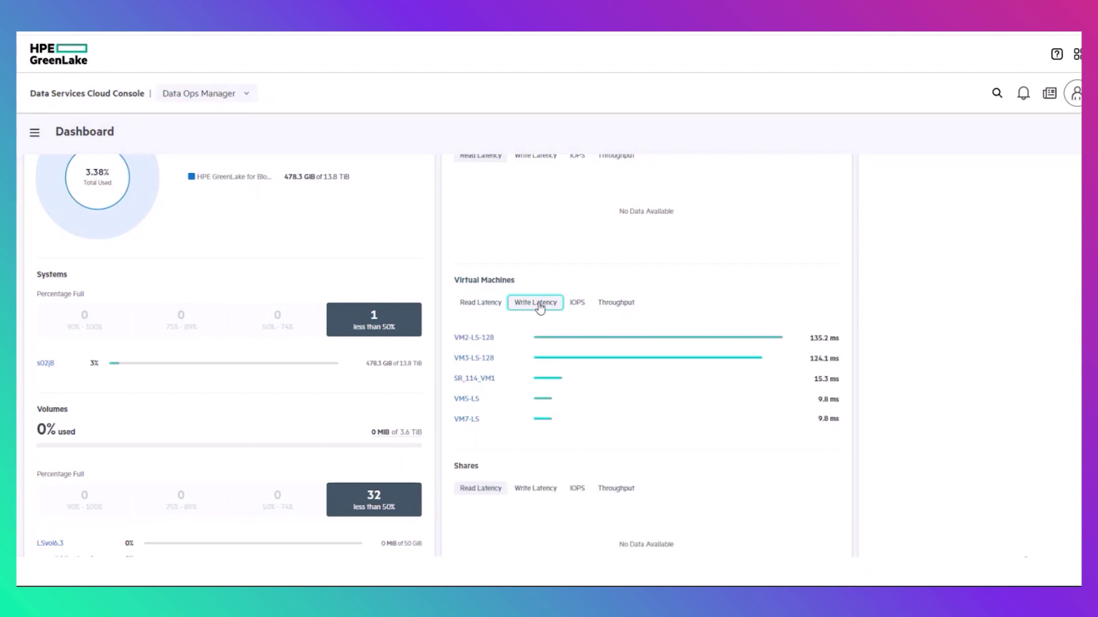
{"action": "left_click", "coordinate": [481, 303]}
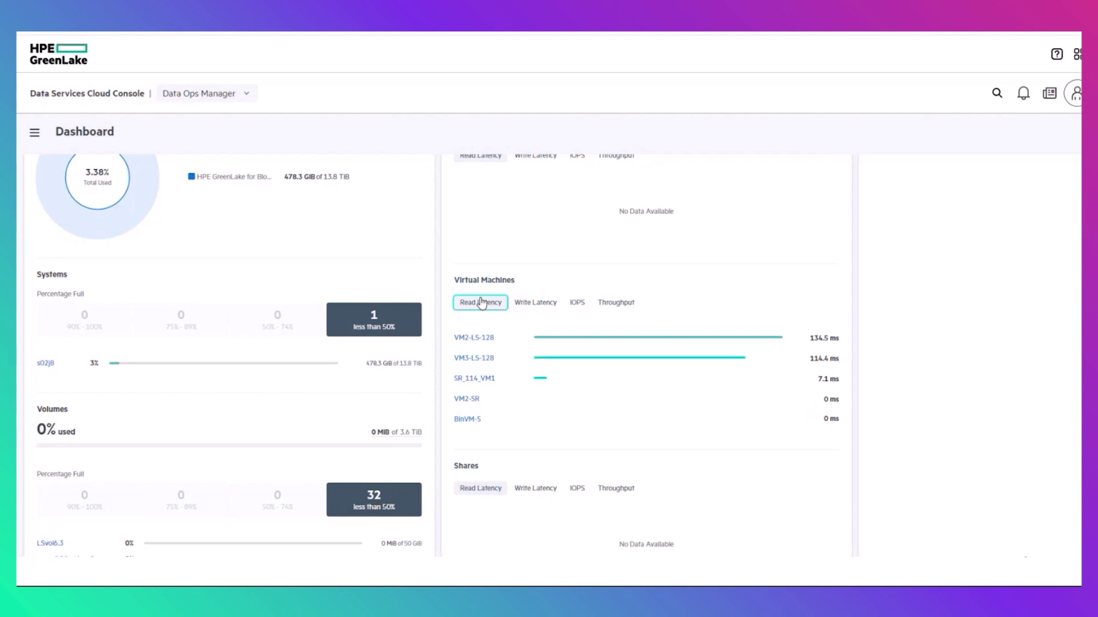
{"action": "left_click", "coordinate": [490, 340]}
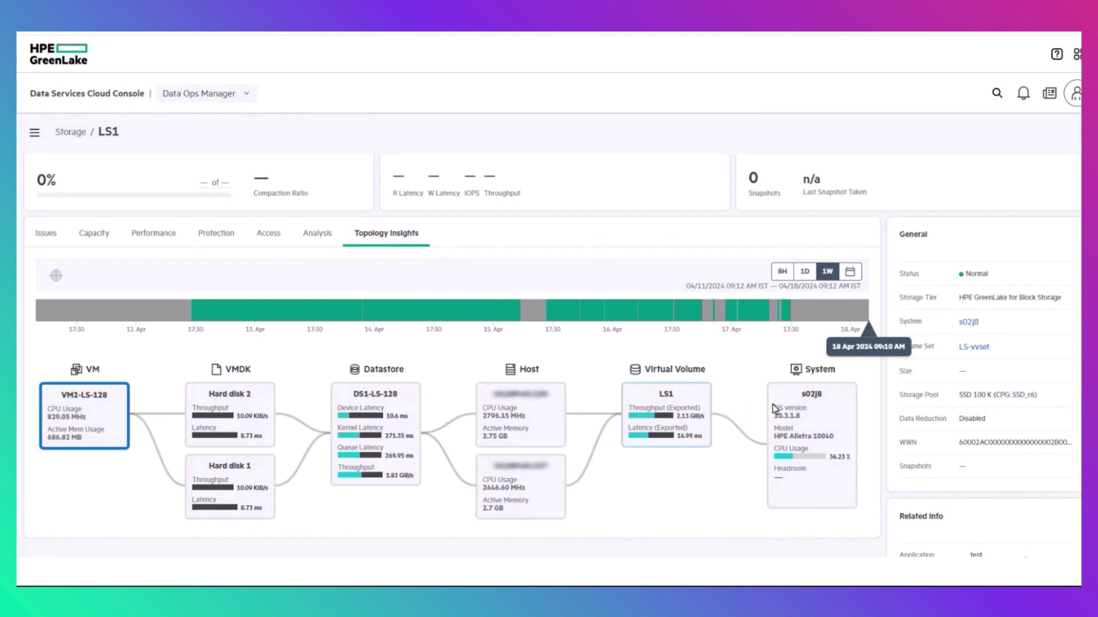
{"action": "scroll", "coordinate": [772, 407], "scroll_direction": "down", "scroll_amount": 1}
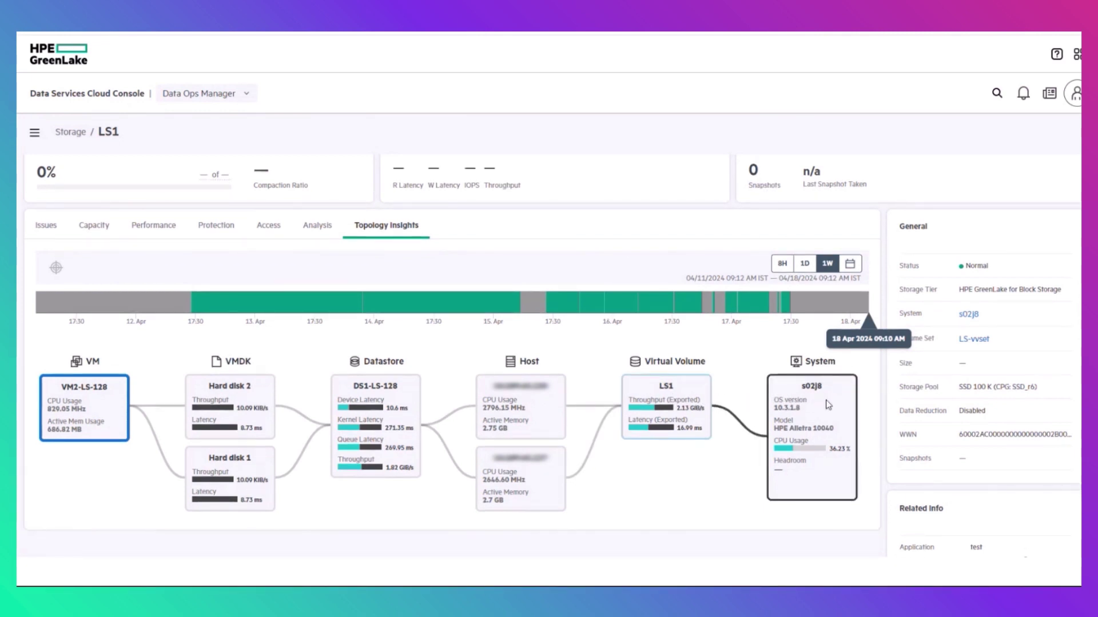
{"action": "mouse_move", "coordinate": [812, 438]}
{"action": "scroll", "coordinate": [823, 403], "scroll_direction": "up", "scroll_amount": 1}
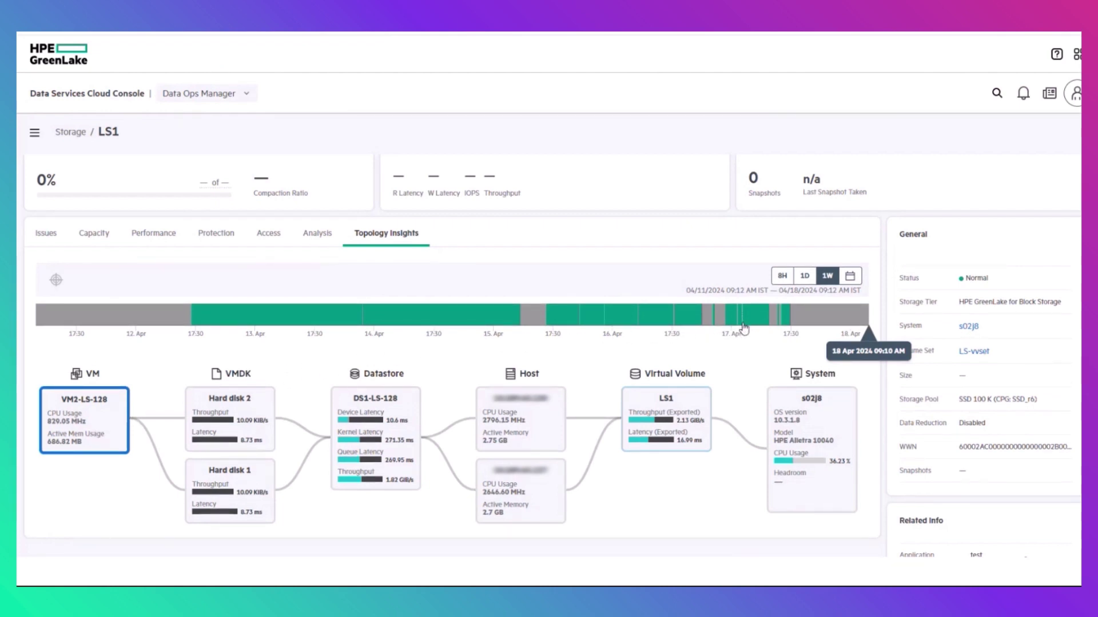
Step: Narrow the timeline to hourly slots and pin the topology metrics at 16 Apr 2024 04:30 AM
{"action": "left_click", "coordinate": [743, 329]}
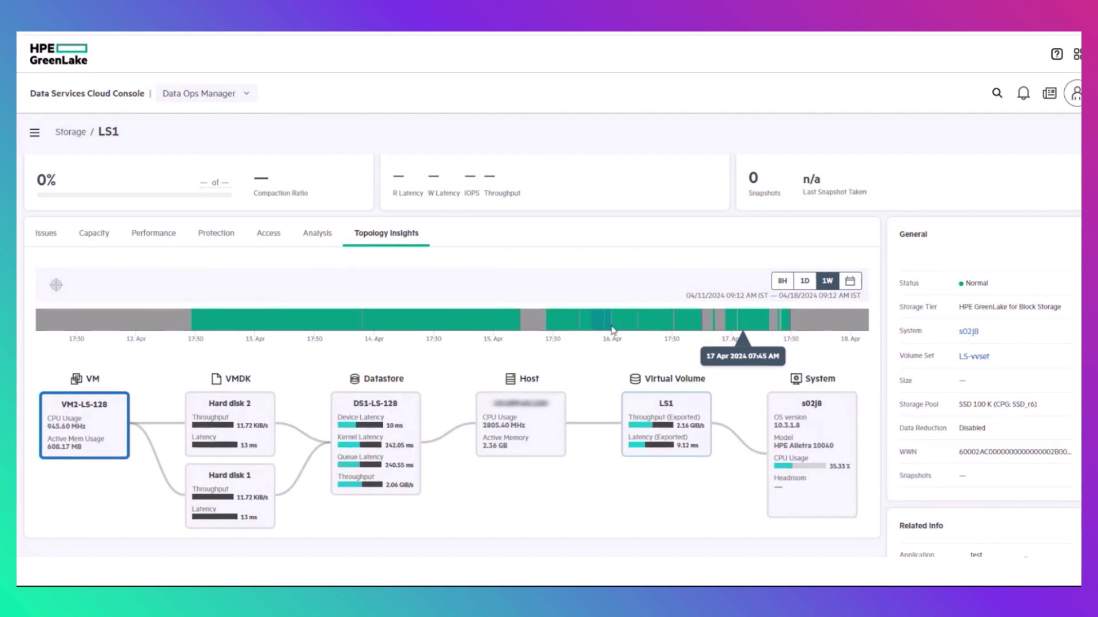
{"action": "left_click", "coordinate": [611, 331]}
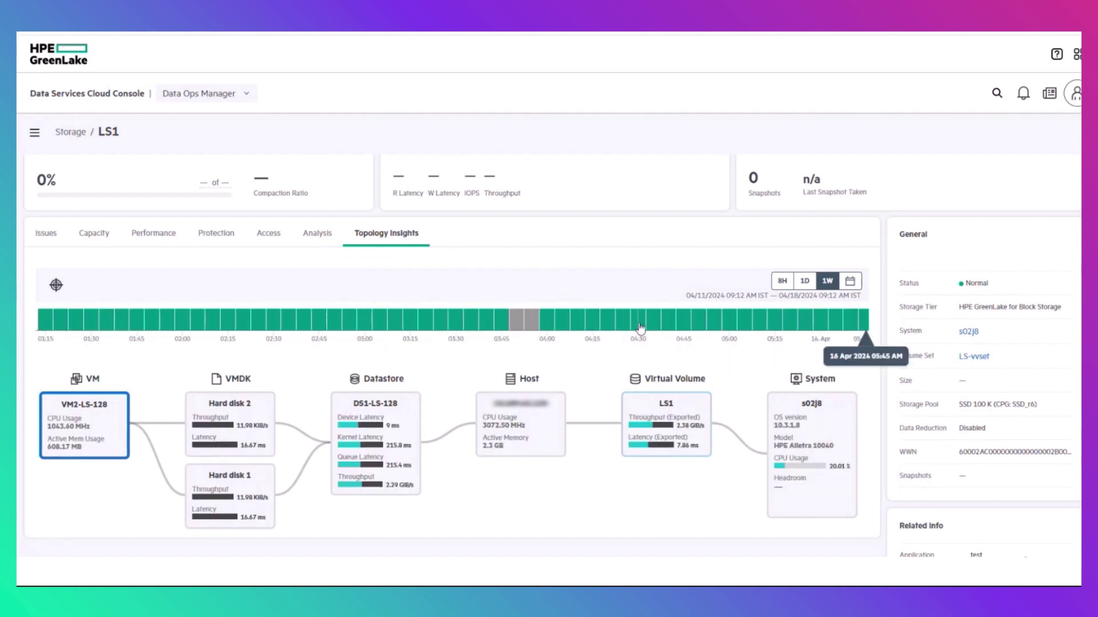
{"action": "left_click", "coordinate": [640, 328]}
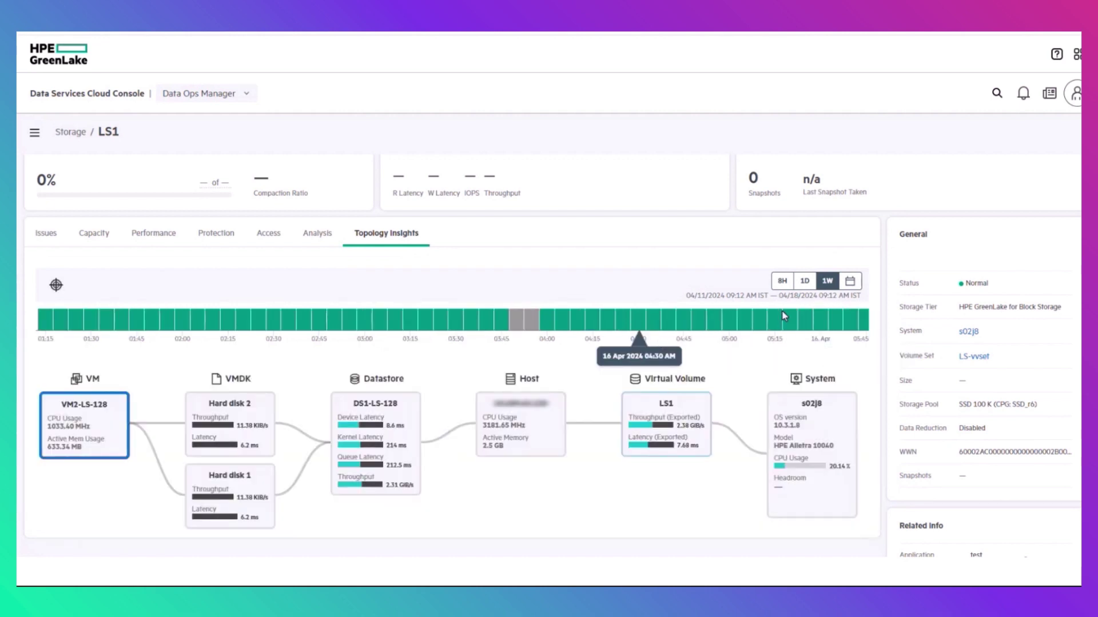
{"action": "left_click", "coordinate": [850, 281]}
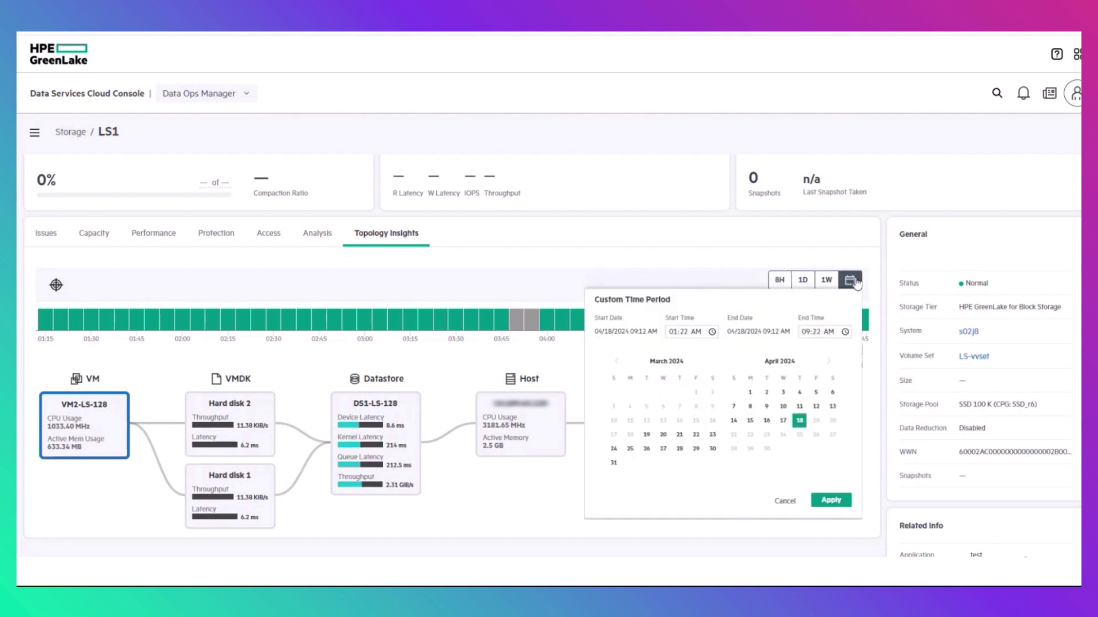
Step: Dismiss the Custom Time Period picker to return to the full topology map
{"action": "left_click", "coordinate": [855, 283]}
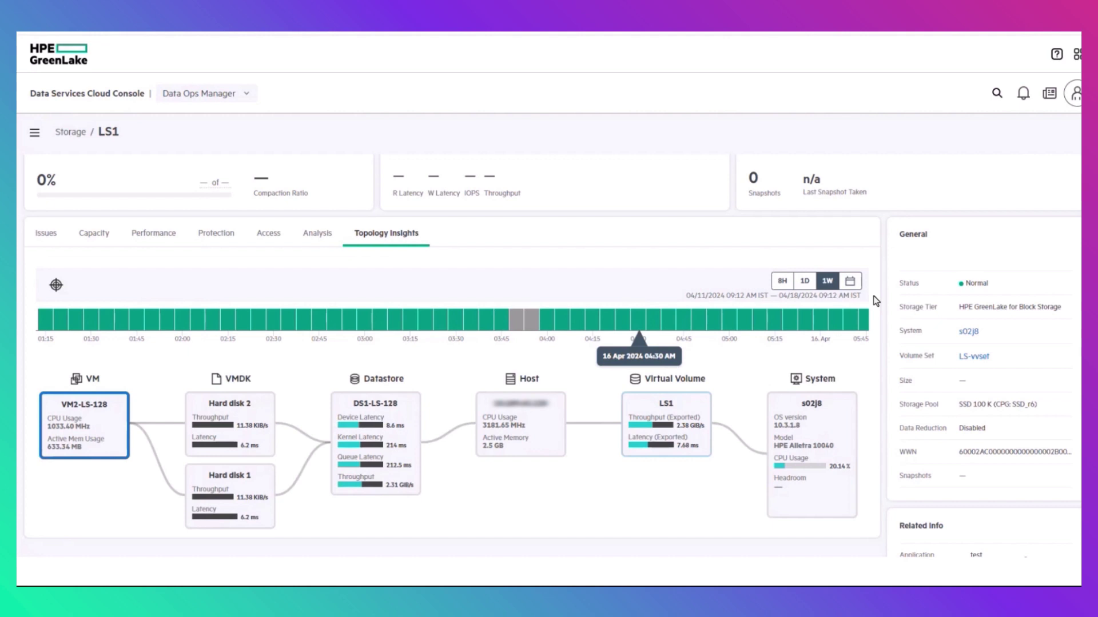
Step: Show every VM connected to volume LS1 via the Virtual Volume card
{"action": "left_click", "coordinate": [695, 406]}
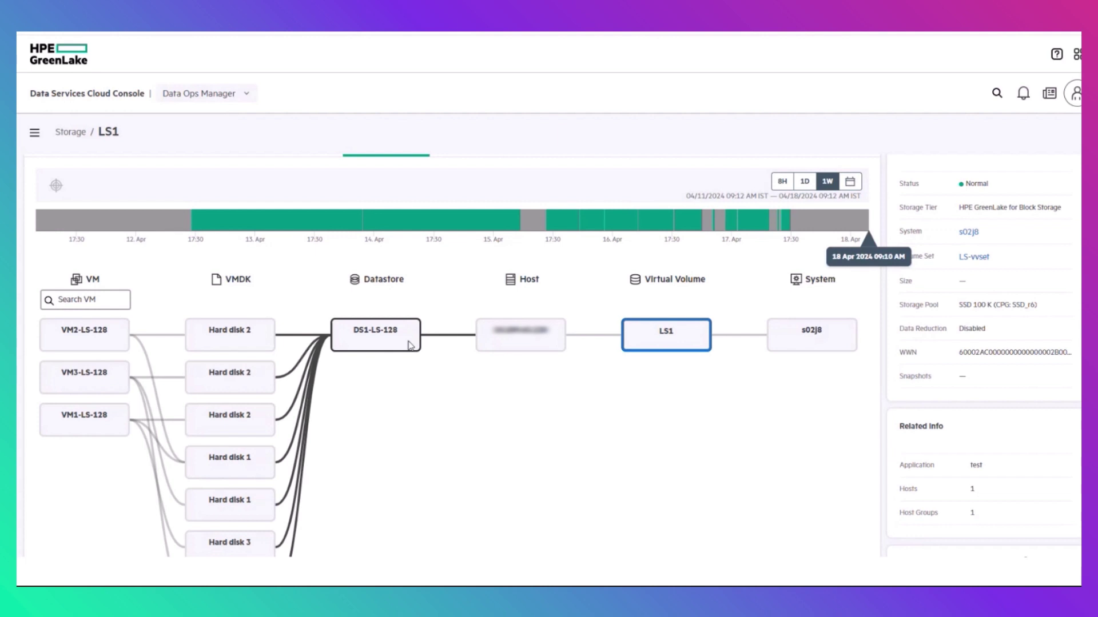
{"action": "scroll", "coordinate": [245, 358], "scroll_direction": "down", "scroll_amount": 1}
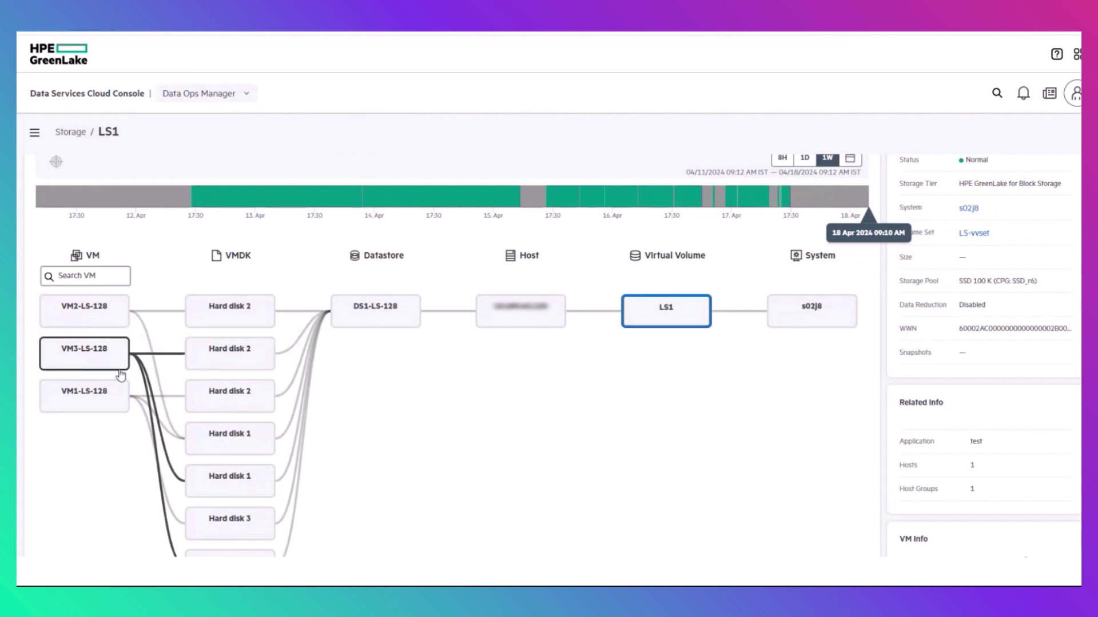
{"action": "scroll", "coordinate": [121, 376], "scroll_direction": "up", "scroll_amount": 1}
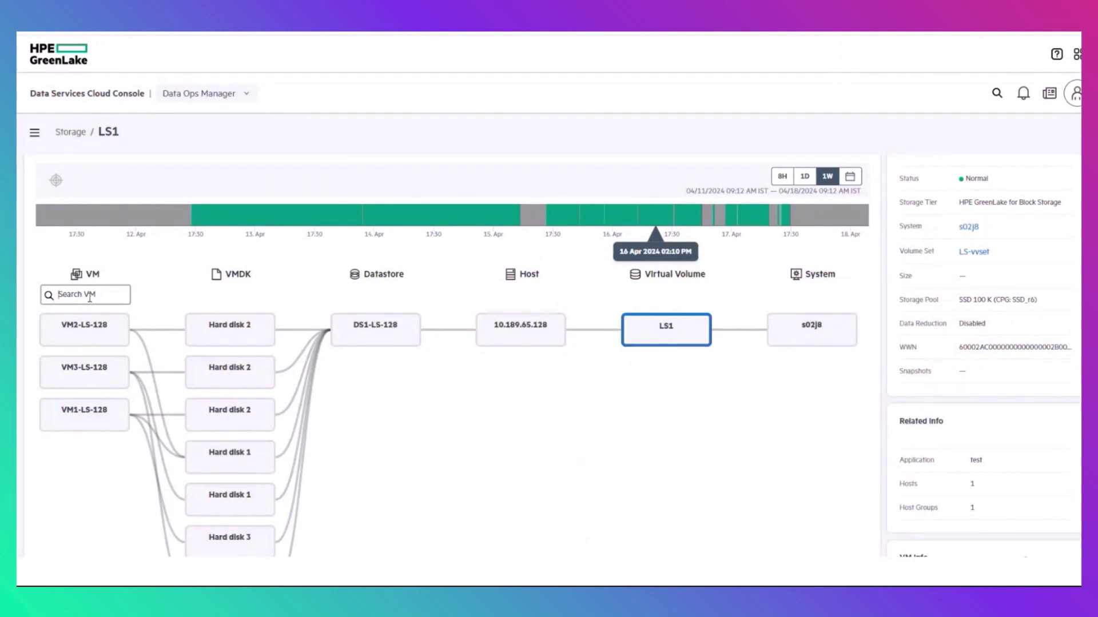
{"action": "type", "text": "vm2"}
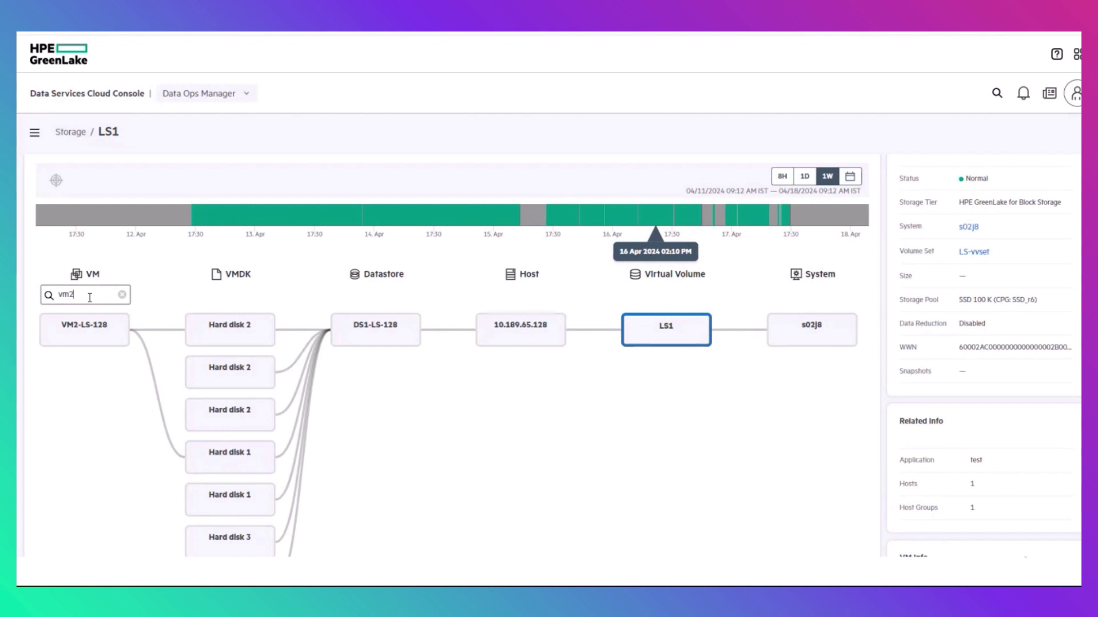
Step: Focus the map on VM2-LS-128's path, then view the LS1 datastore and VM analysis
{"action": "left_click", "coordinate": [90, 334]}
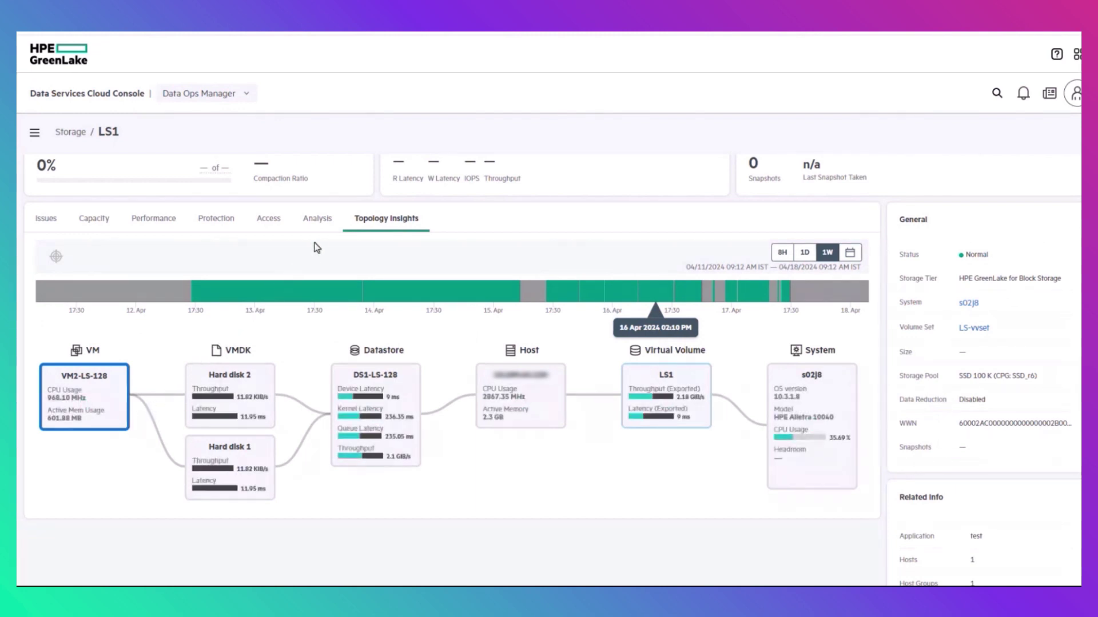
{"action": "left_click", "coordinate": [317, 220]}
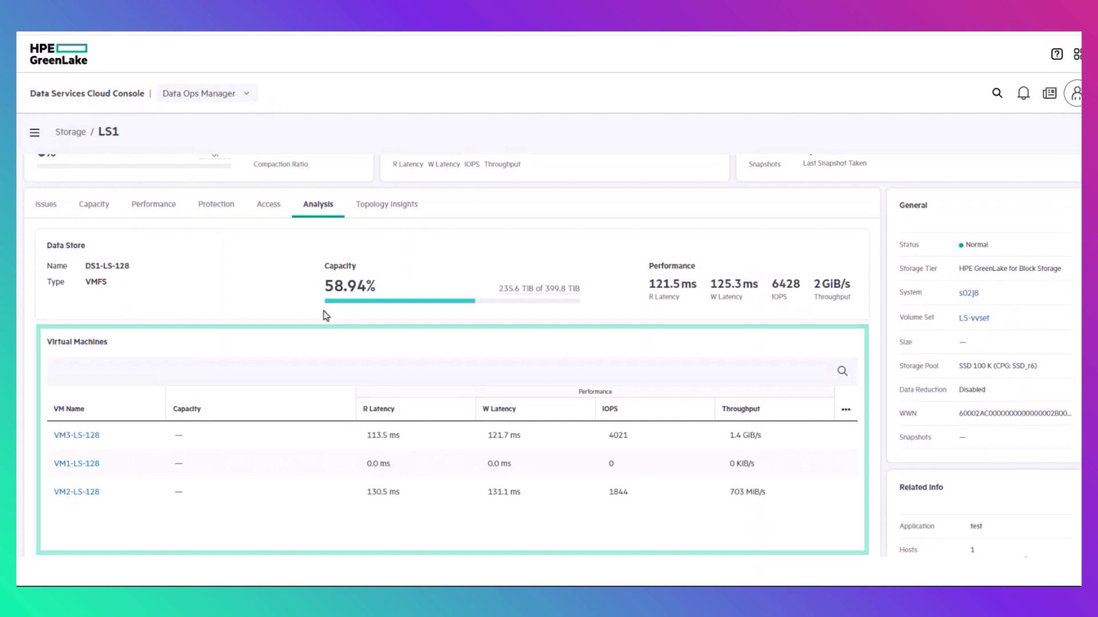
{"action": "scroll", "coordinate": [81, 484], "scroll_direction": "down", "scroll_amount": 1}
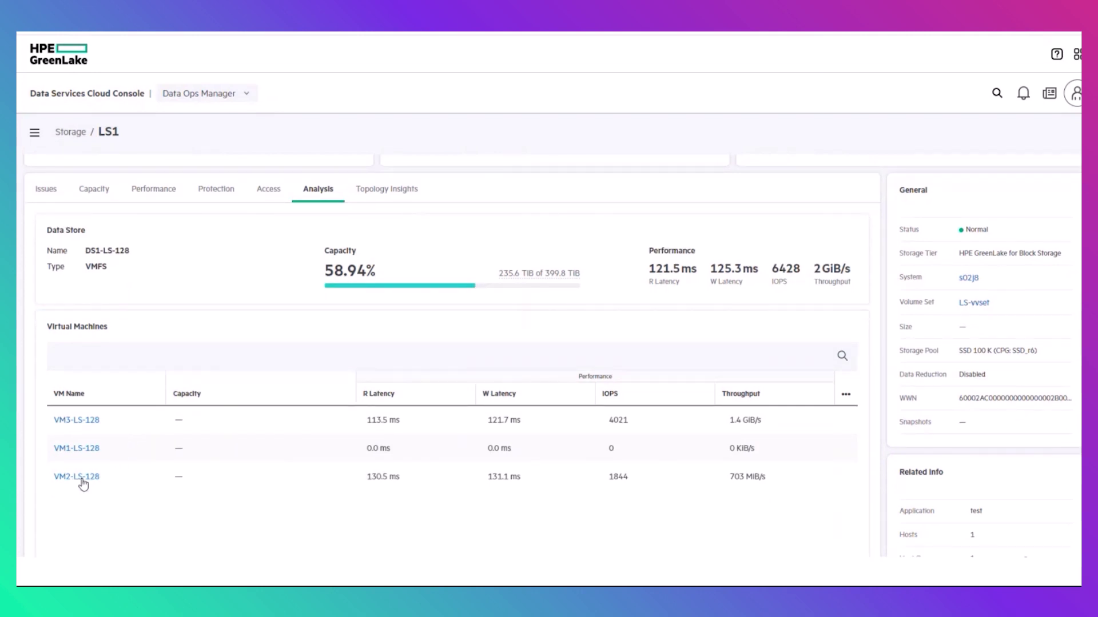